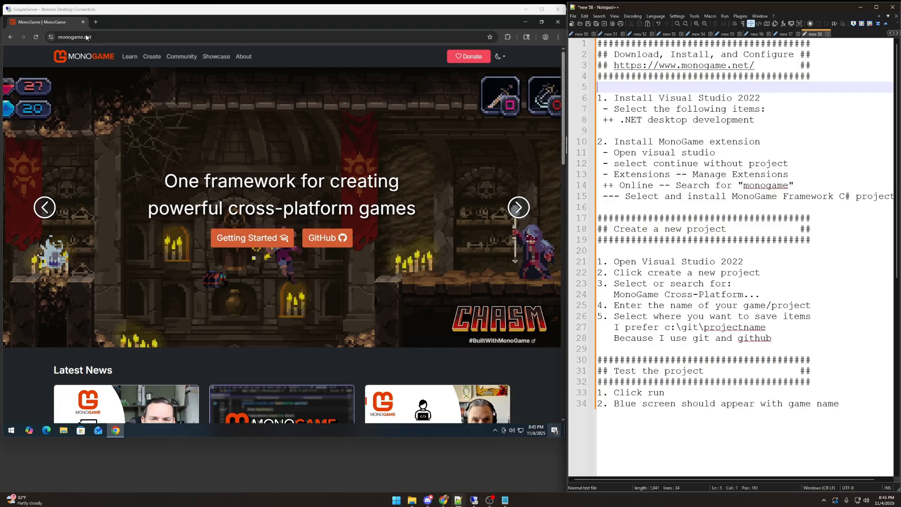
# Step: Open the Getting Started article from the MonoGame site's documentation hub
pyautogui.click(134, 58)
pyautogui.hotkey('ctrl', 'f')
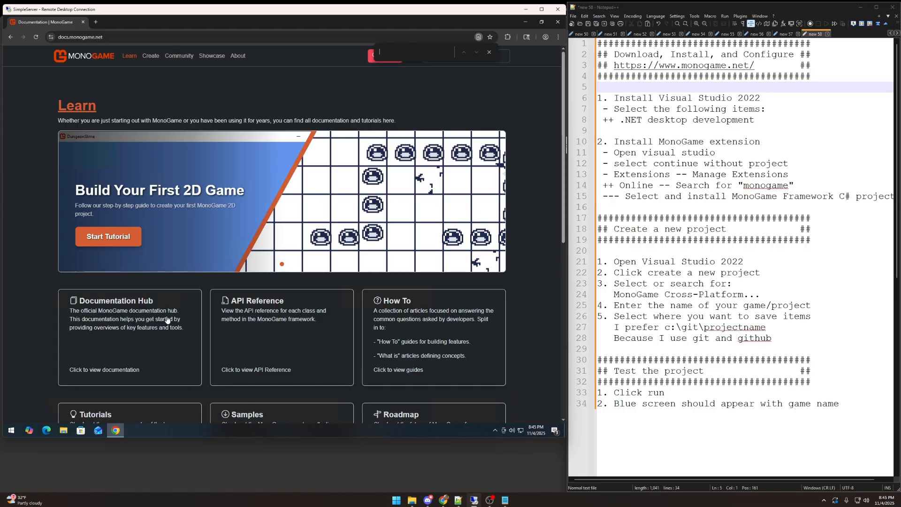
pyautogui.click(119, 304)
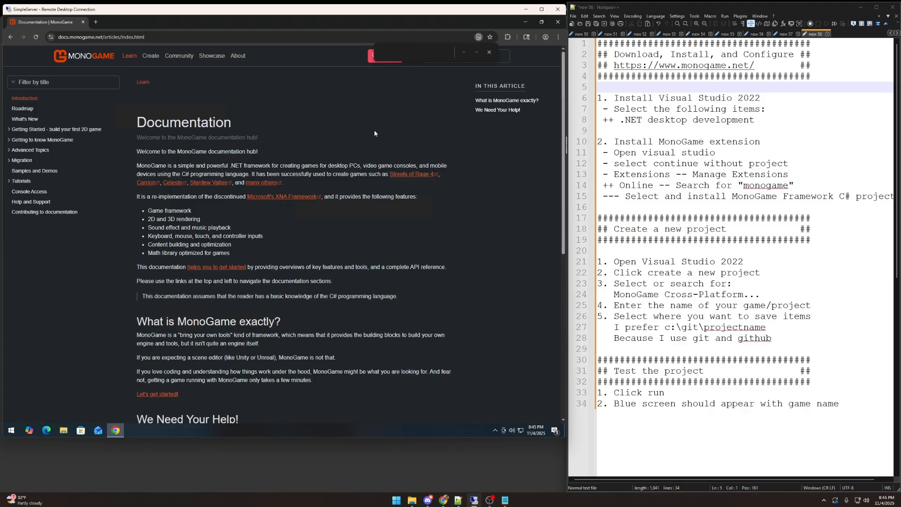
pyautogui.click(489, 52)
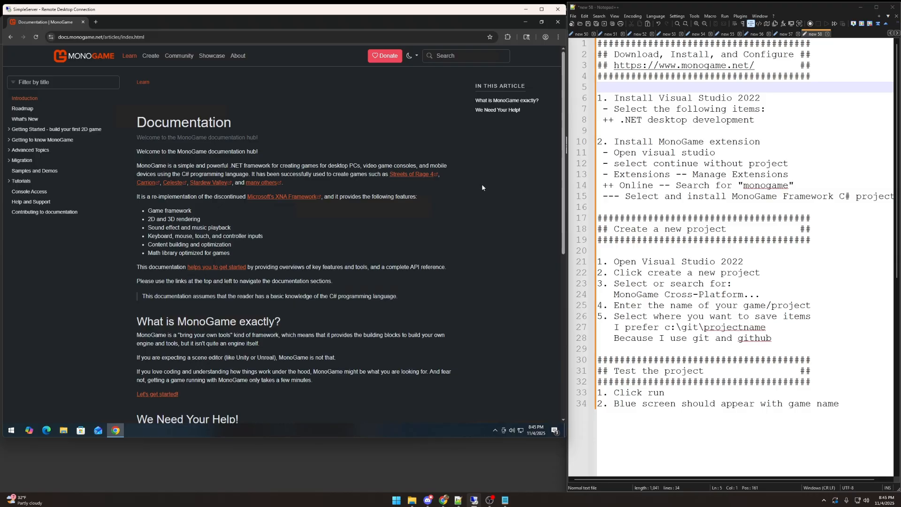
pyautogui.click(165, 396)
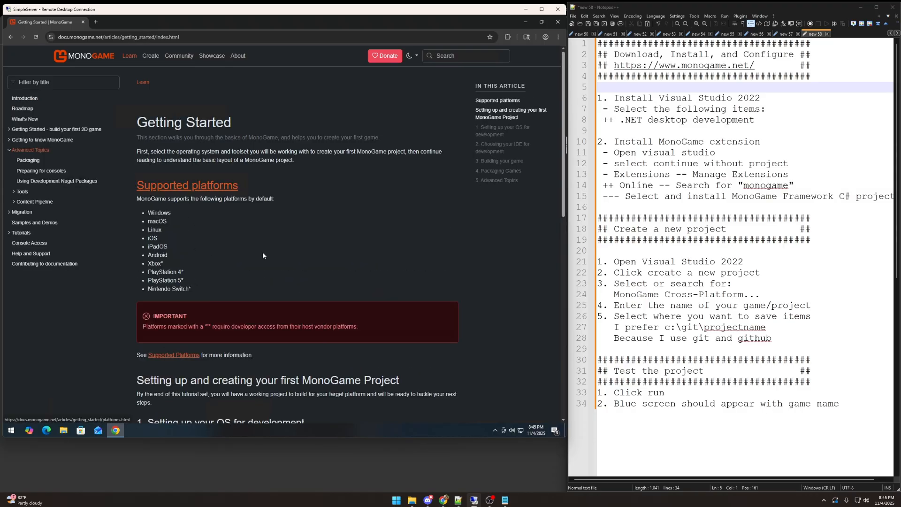
# Step: Open the Visual Studio for Windows guide listed under choosing your IDE for development
pyautogui.scroll(-5, 399, 251)
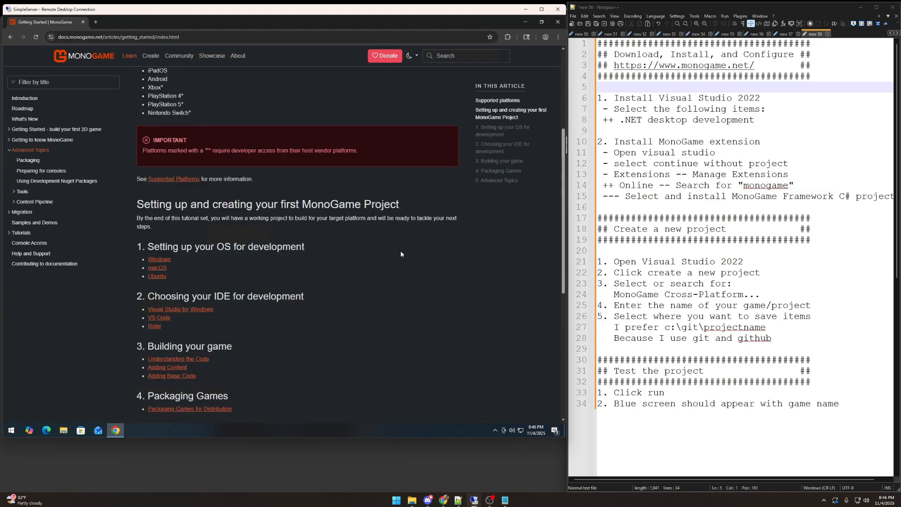
pyautogui.scroll(-1, 301, 239)
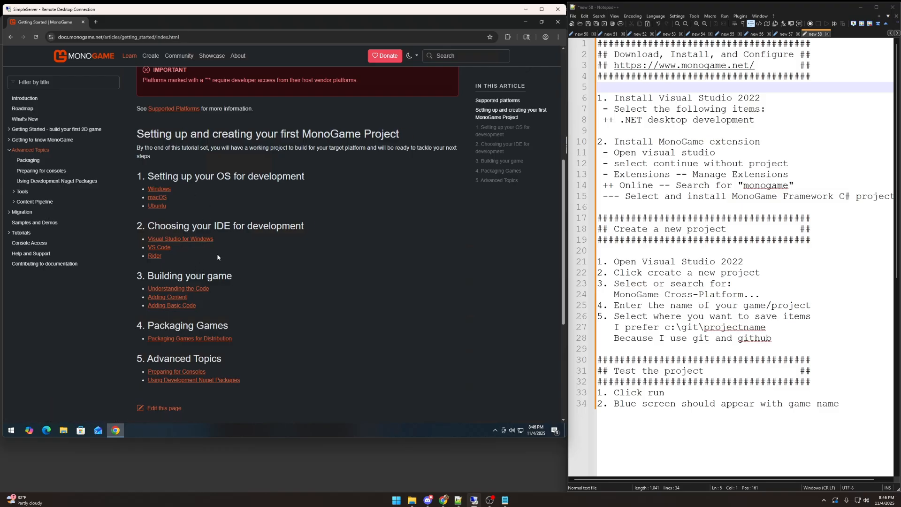
pyautogui.click(201, 239)
pyautogui.hotkey('ctrl', 'f')
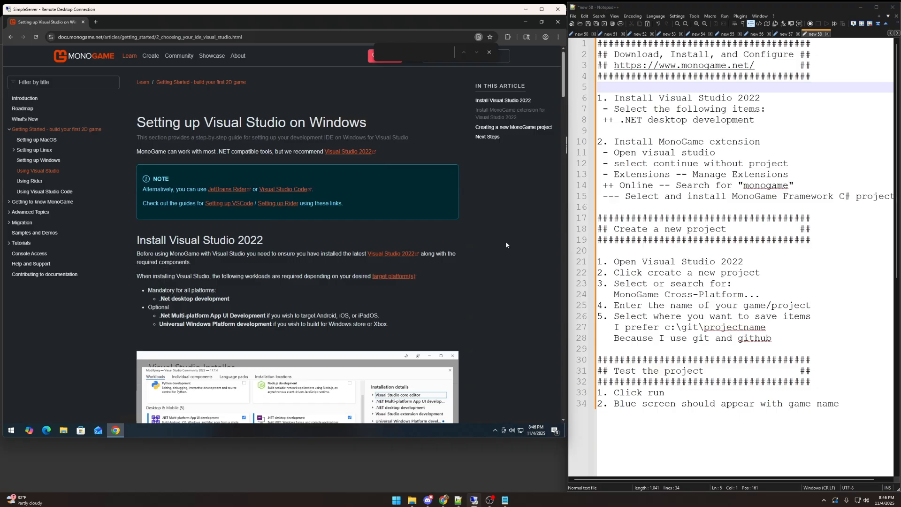
# Step: Follow the guide's Visual Studio 2022 link and download the Community 2022 edition
pyautogui.moveTo(564, 73)
pyautogui.mouseDown()
pyautogui.moveTo(564, 107)
pyautogui.moveTo(564, 73)
pyautogui.mouseUp()
pyautogui.click(384, 254)
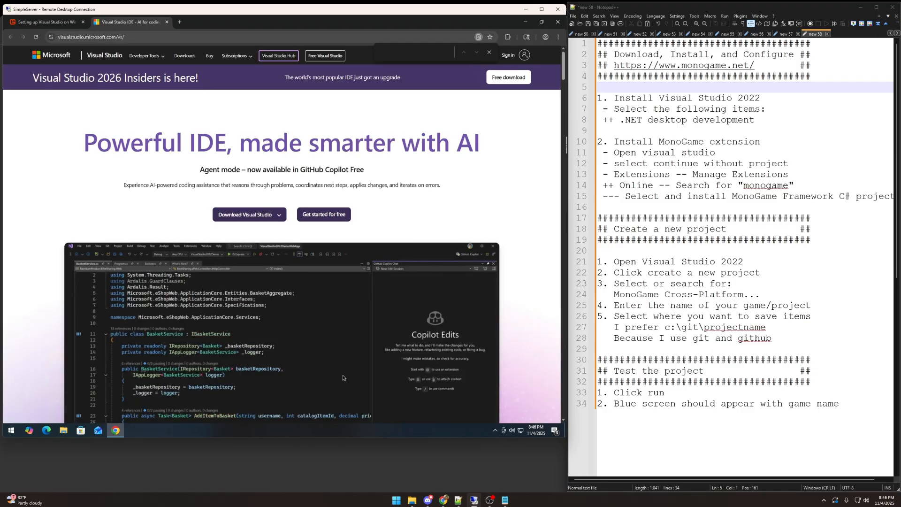
pyautogui.click(248, 215)
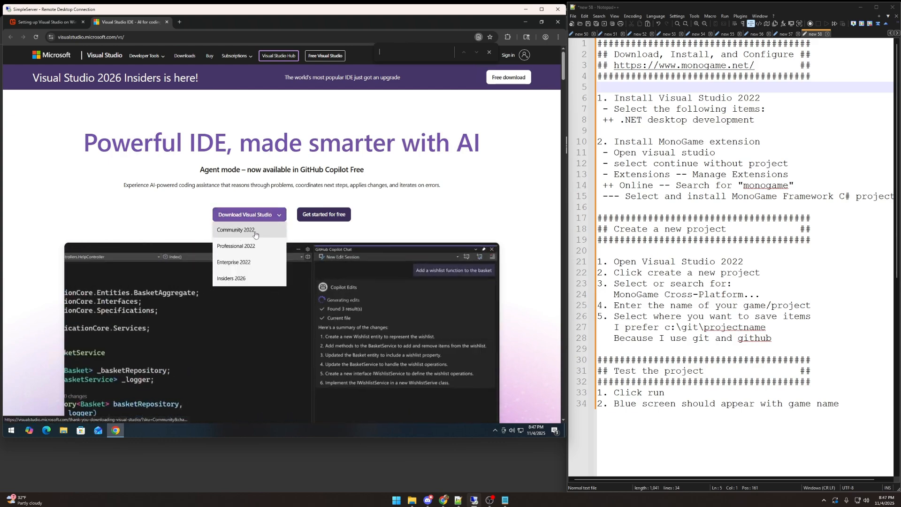
pyautogui.click(256, 233)
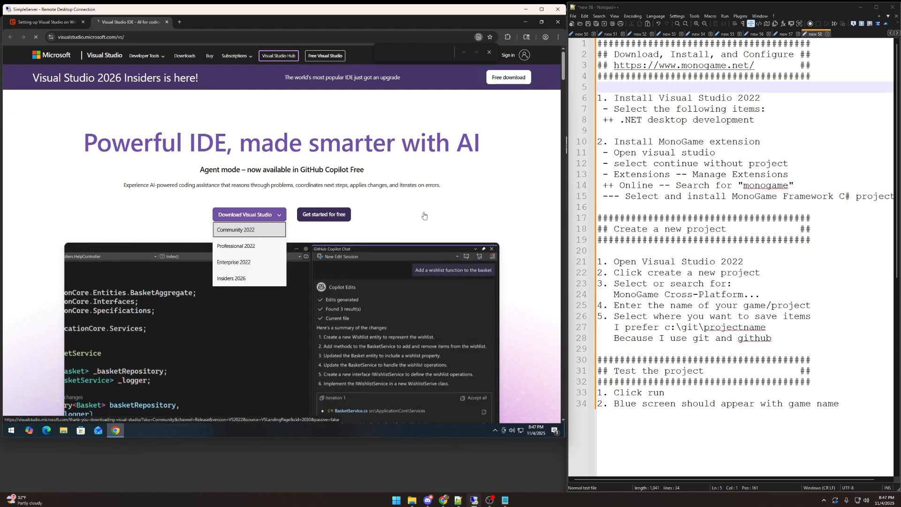
# Step: Run the downloaded Visual Studio setup, allow it to make changes, and install Community 2022 with the .NET desktop development workload
pyautogui.moveTo(454, 59)
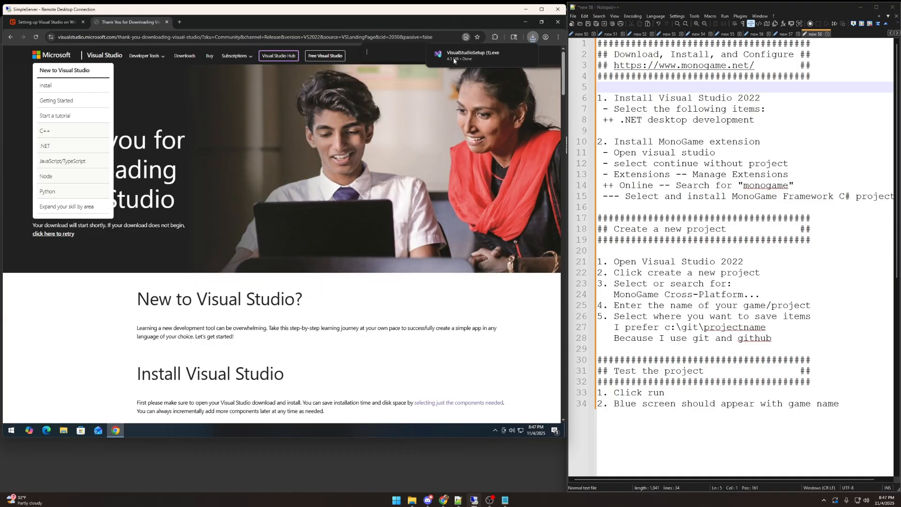
pyautogui.click(464, 59)
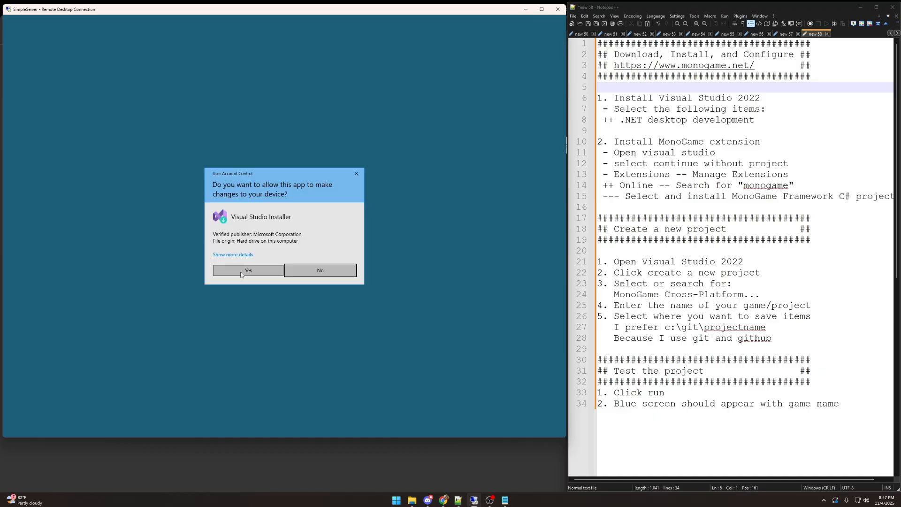
pyautogui.click(241, 272)
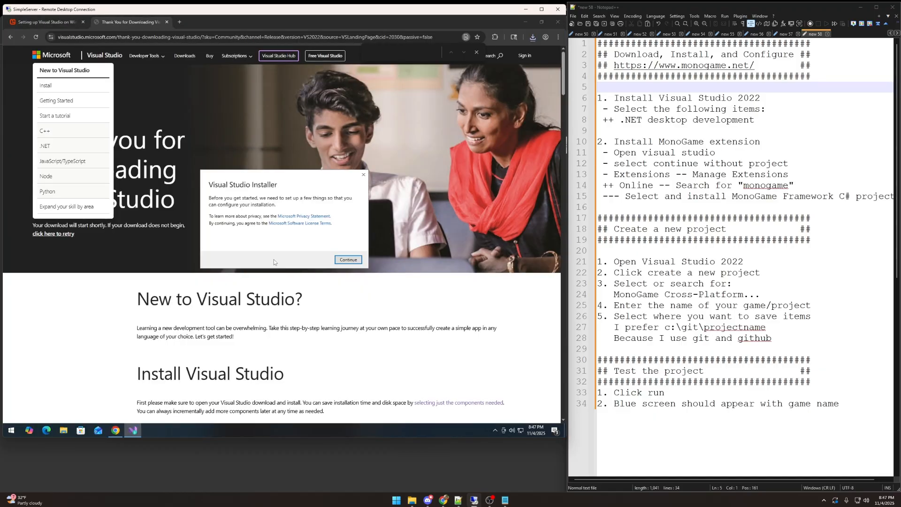
pyautogui.click(347, 260)
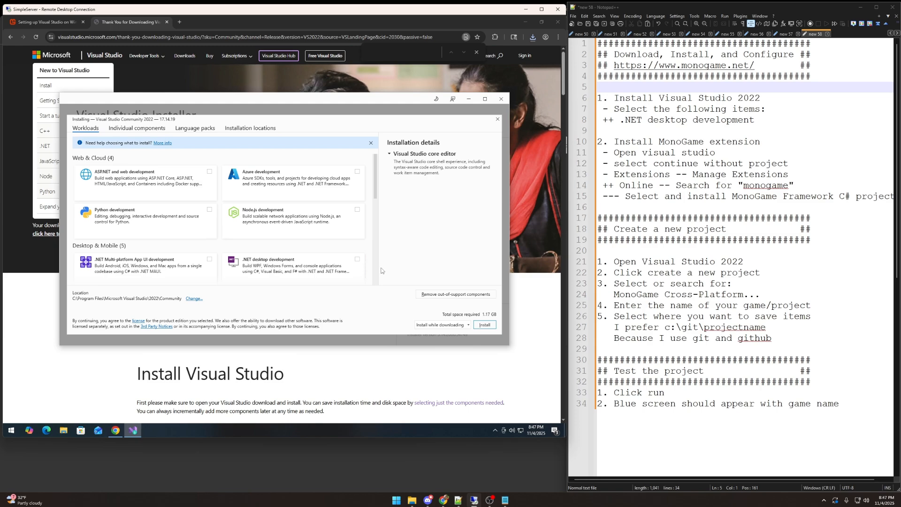
pyautogui.click(357, 259)
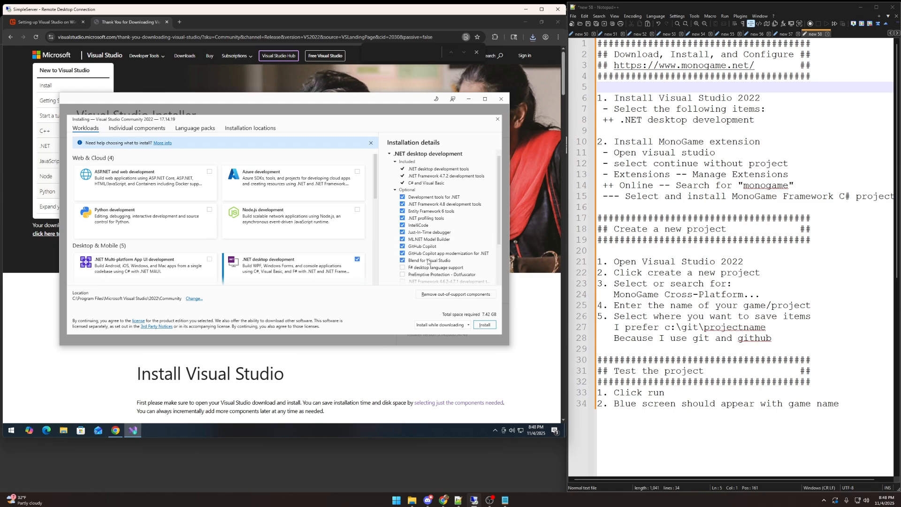
pyautogui.click(485, 326)
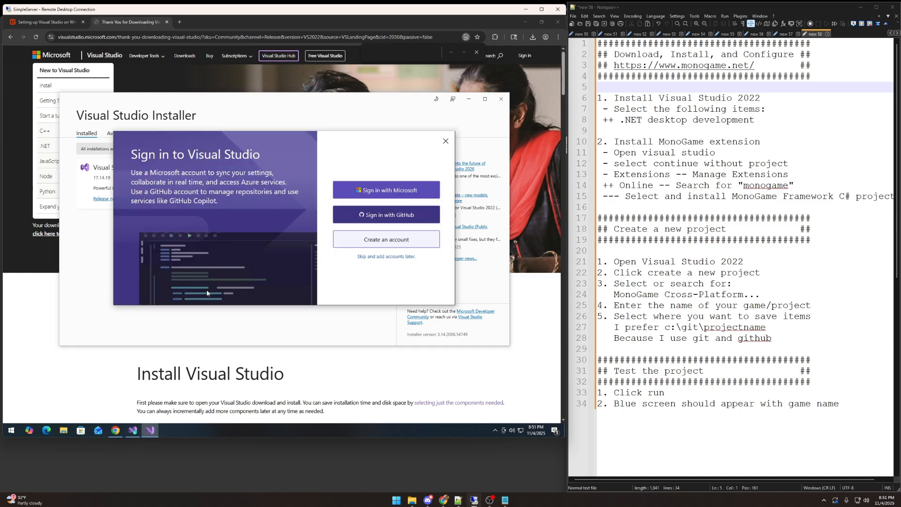
# Step: Skip the account sign-in, accept General development settings with the Dark theme, and open Visual Studio without code
pyautogui.click(375, 257)
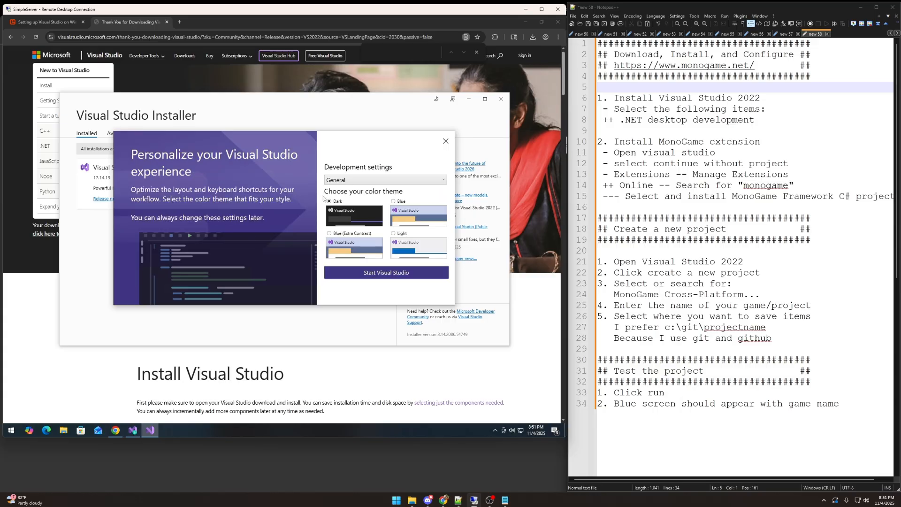
pyautogui.click(384, 274)
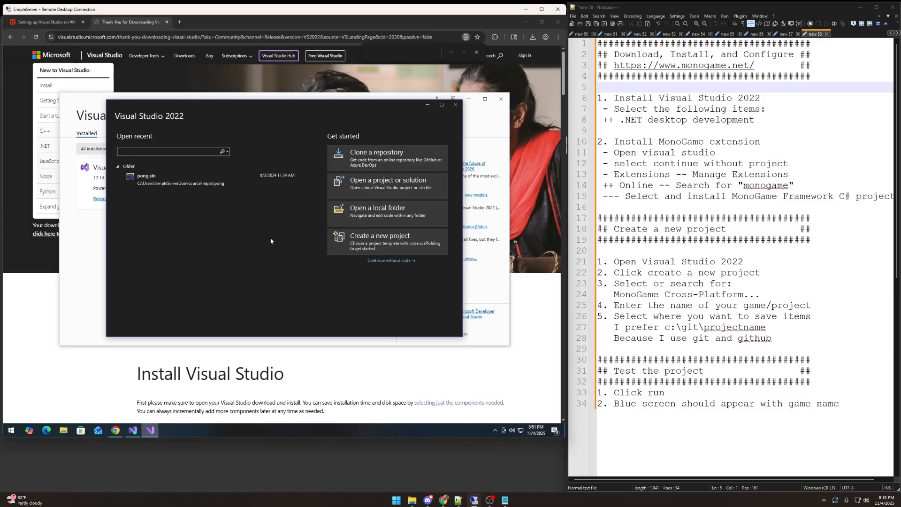
pyautogui.click(392, 262)
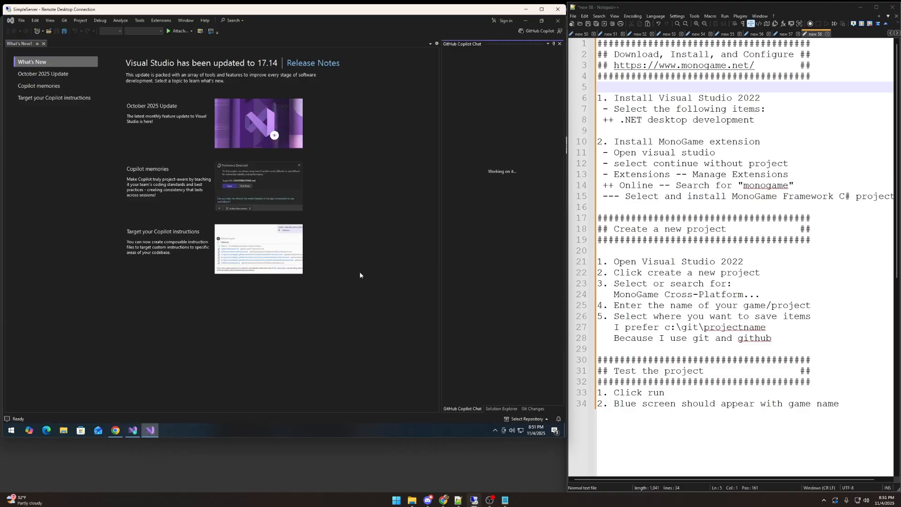
# Step: Search the Visual Studio extensions for "monogame" and schedule installation of MonoGame Framework C# project templates
pyautogui.click(158, 22)
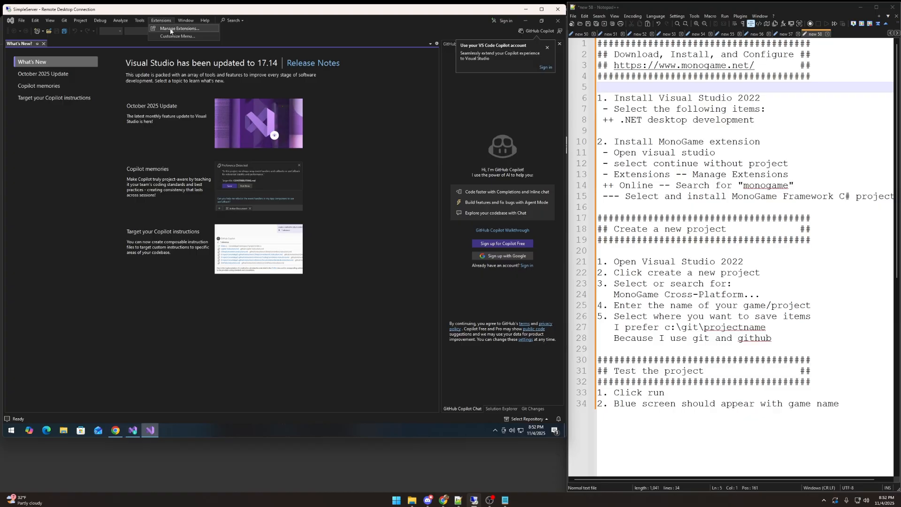
pyautogui.click(171, 28)
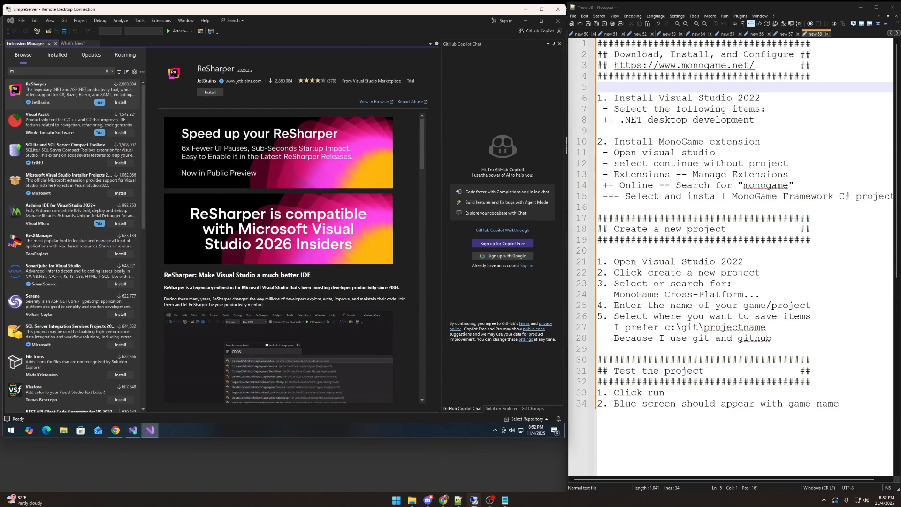
pyautogui.write('monogame')
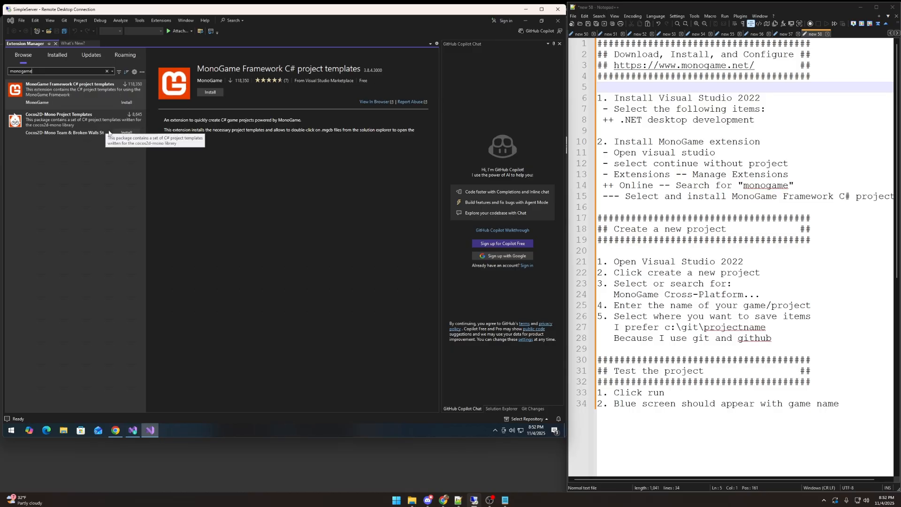
pyautogui.click(125, 102)
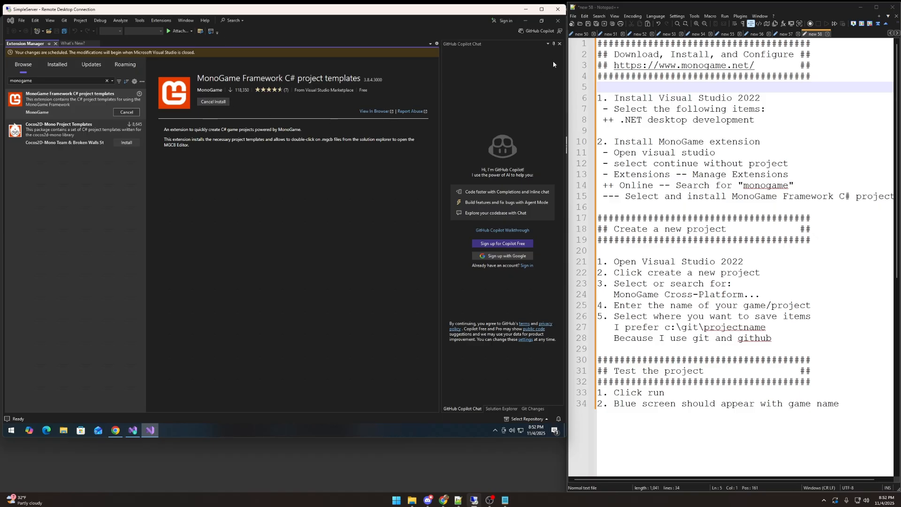
# Step: Close Visual Studio and its installer, and apply the scheduled MonoGame Framework C# project templates modification
pyautogui.click(558, 20)
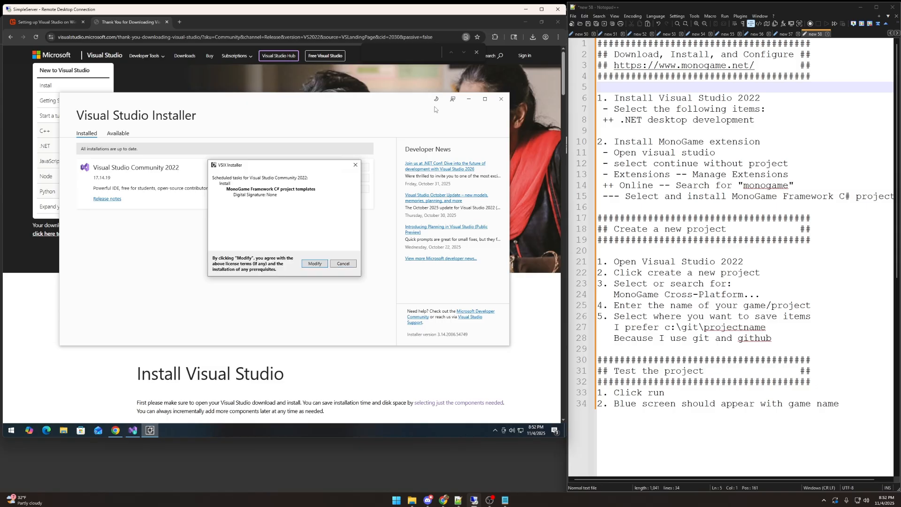
pyautogui.click(501, 99)
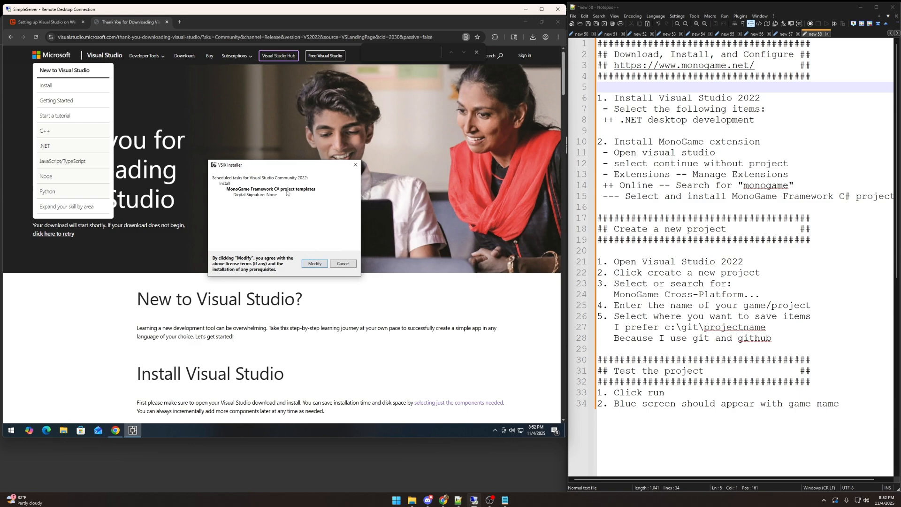
pyautogui.click(314, 264)
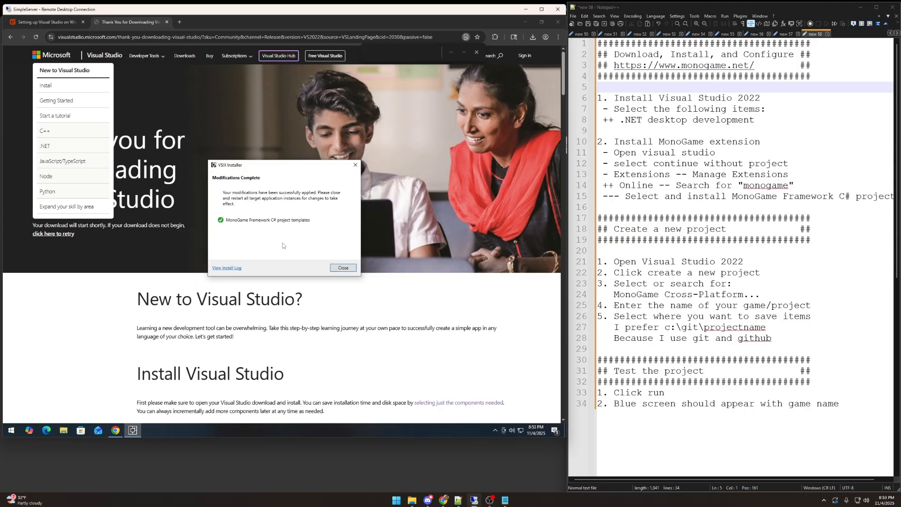
pyautogui.click(343, 268)
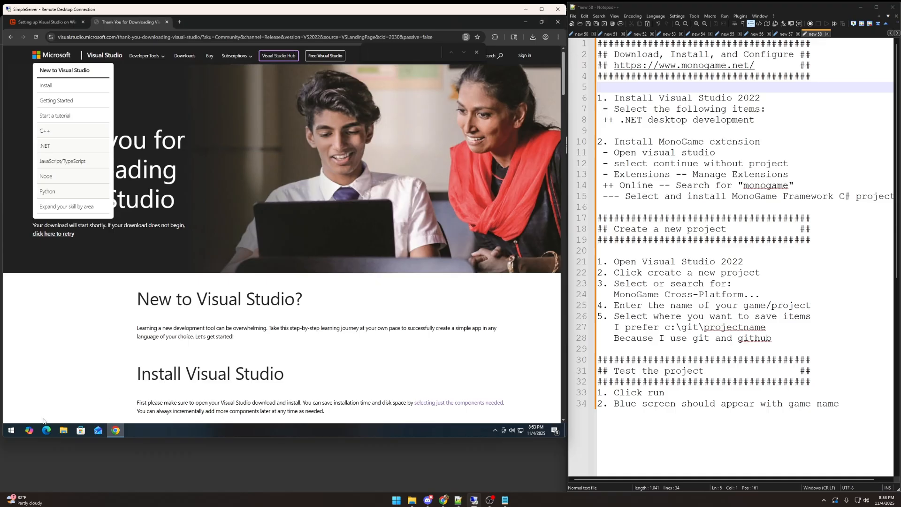
# Step: Find Visual Studio 2022 with a Windows search for "visua" and launch it
pyautogui.click(14, 430)
pyautogui.write('visua')
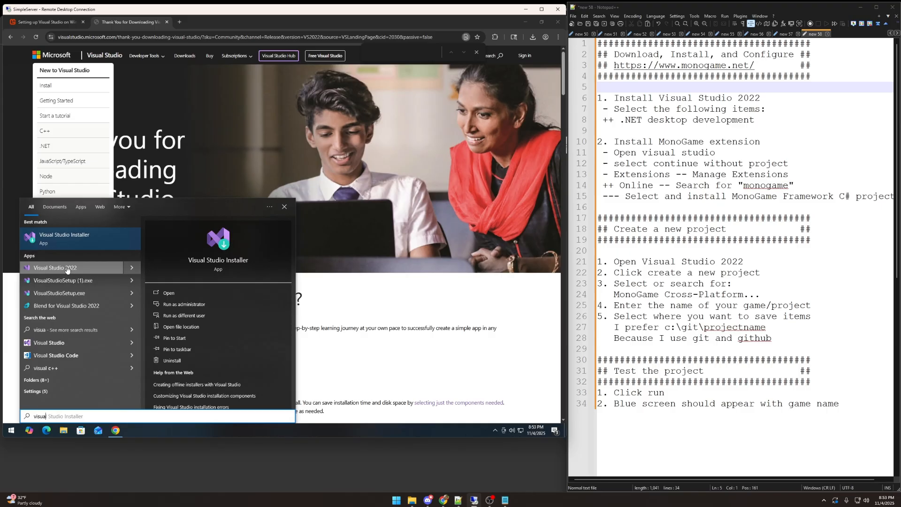
pyautogui.click(93, 272)
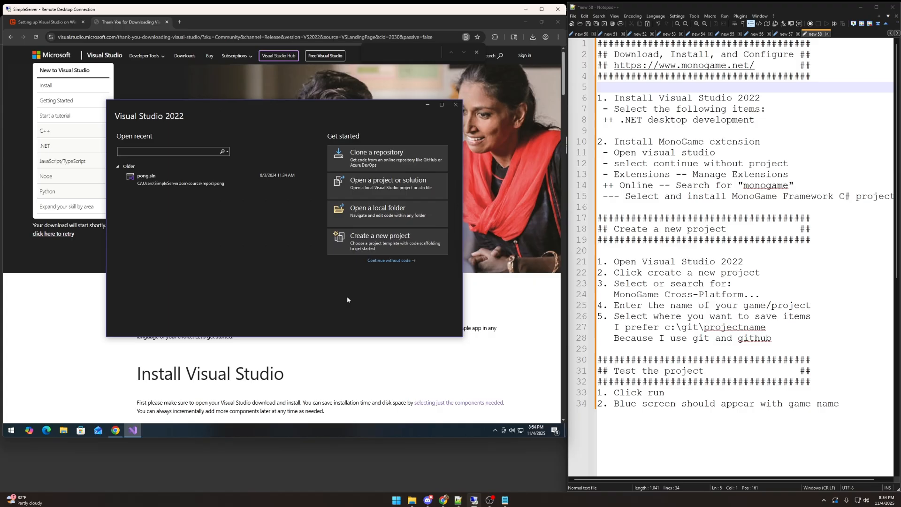
# Step: Start a new project, search the templates for "monogame", and choose MonoGame Cross-Platform Desktop Application
pyautogui.click(374, 241)
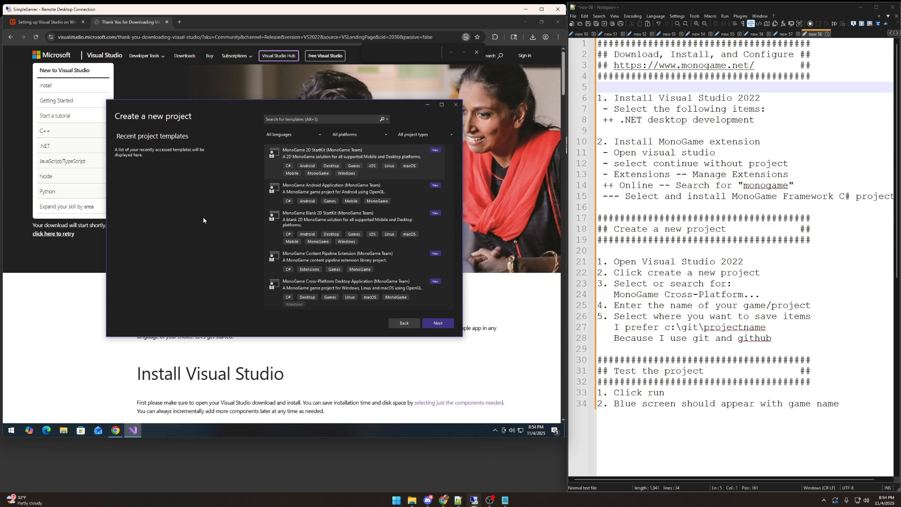
pyautogui.click(342, 119)
pyautogui.write('moin')
pyautogui.write('nogame')
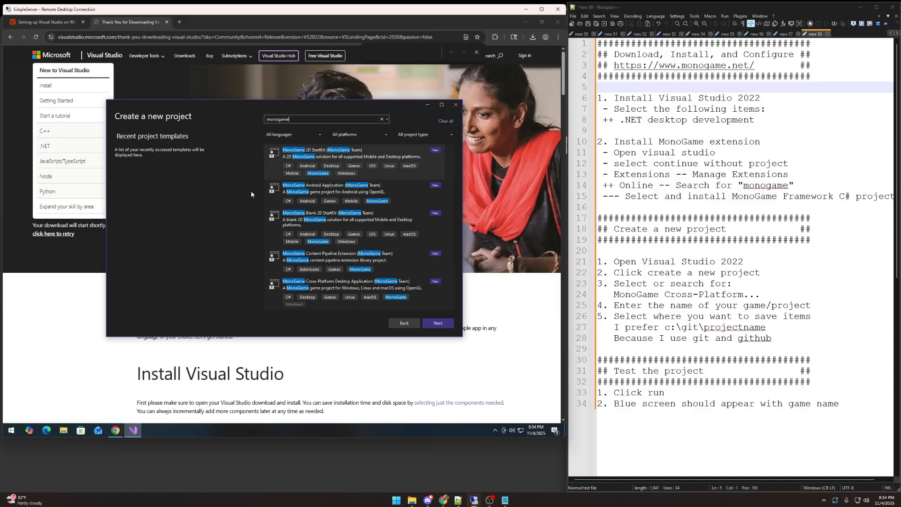
pyautogui.scroll(-1, 393, 261)
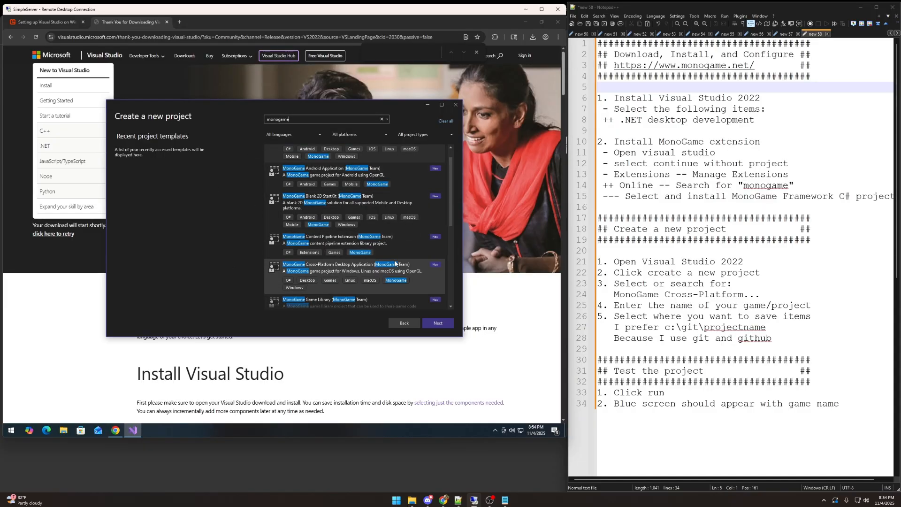
pyautogui.scroll(-1, 395, 264)
pyautogui.click(335, 253)
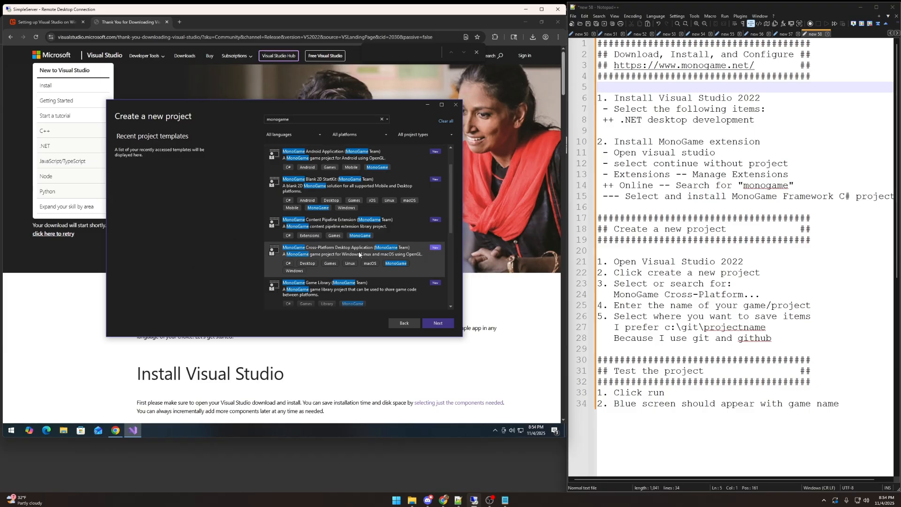
pyautogui.scroll(1, 341, 286)
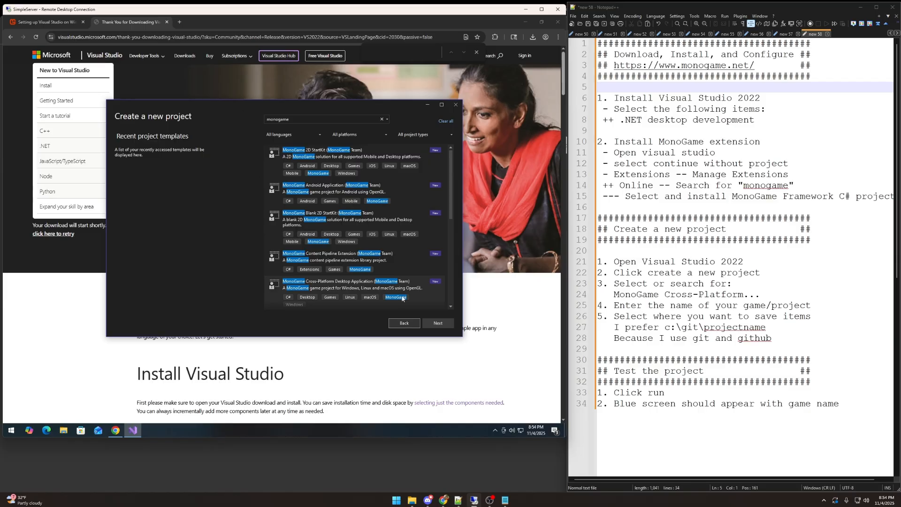
pyautogui.click(438, 323)
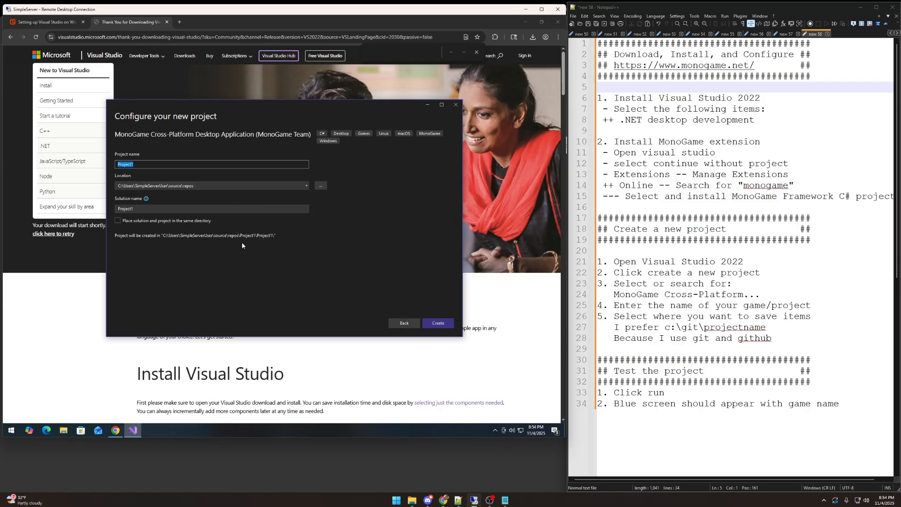
# Step: Set the project location to c:\git\, name the project MyExampleInstall, and create it
pyautogui.click(118, 185)
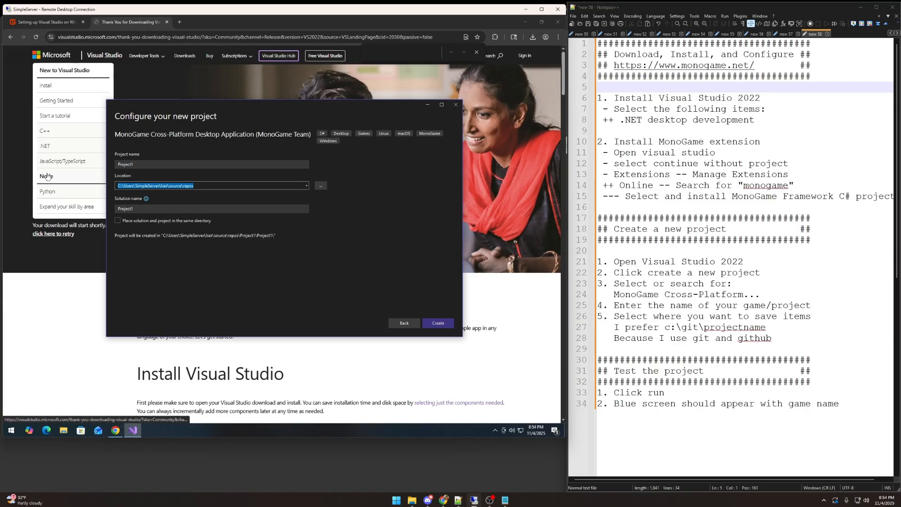
pyautogui.write('c:\\git\\')
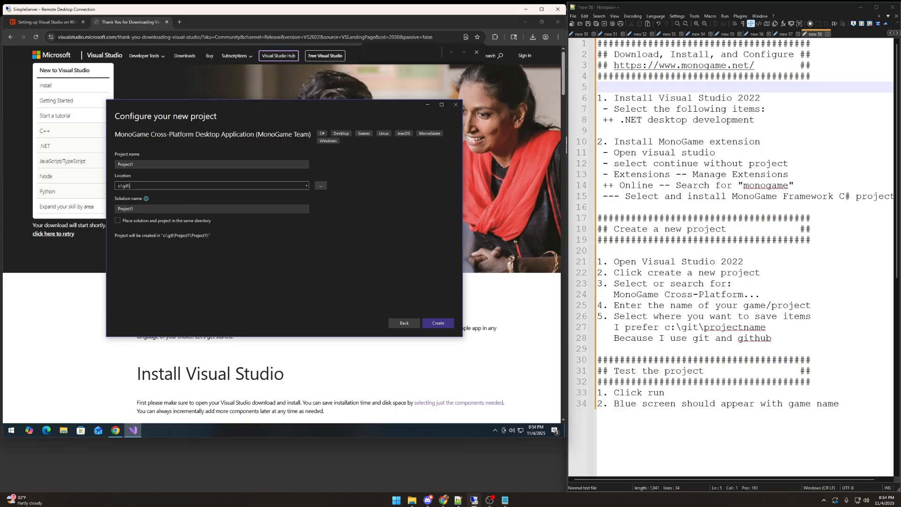
pyautogui.hotkey('shift', 'Tab')
pyautogui.write('M')
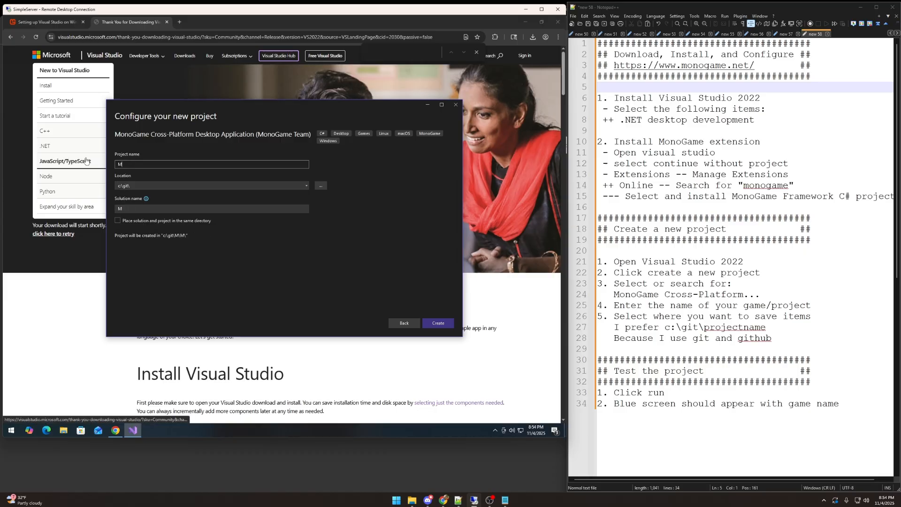
pyautogui.write('yExampleInstall')
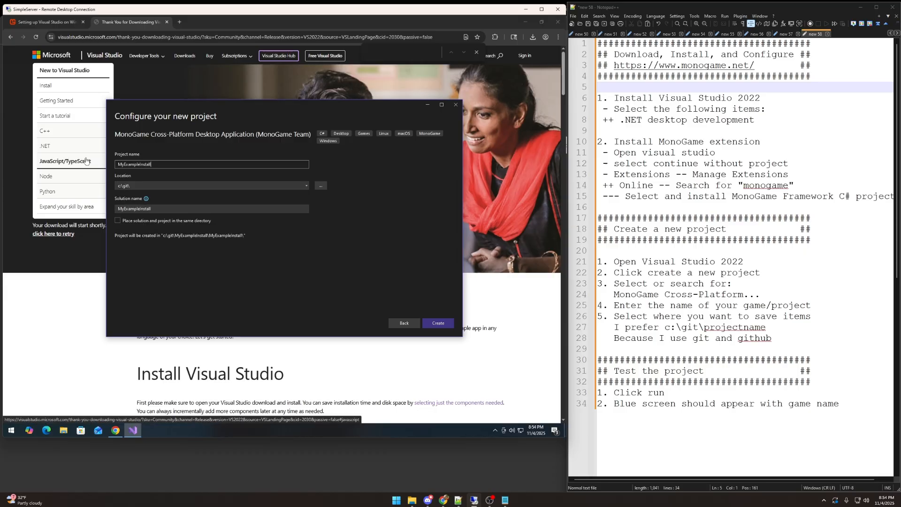
pyautogui.click(434, 324)
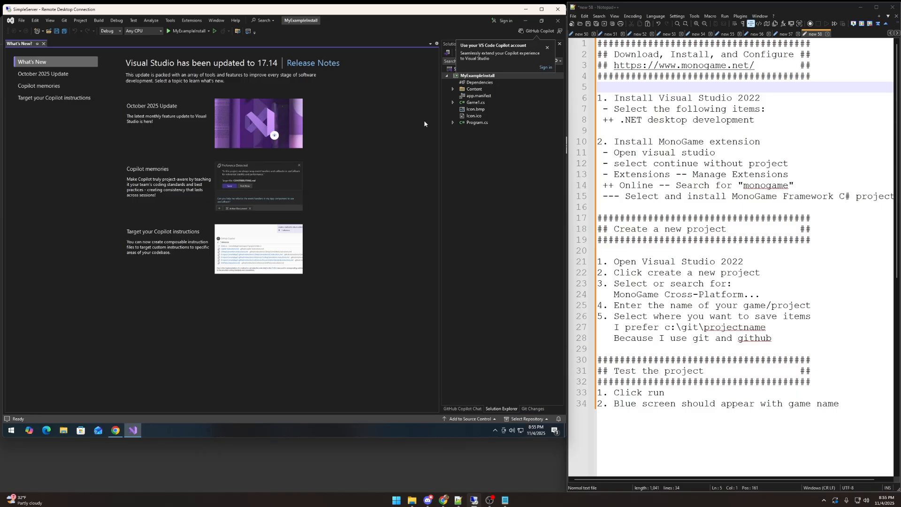
# Step: Dismiss the Copilot notice and What's New page, then run MyExampleInstall and reposition its game window
pyautogui.click(547, 48)
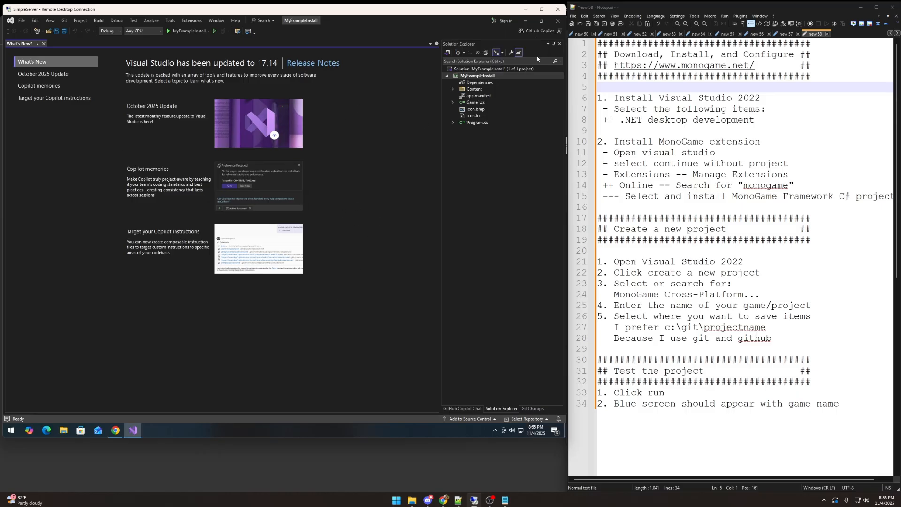
pyautogui.click(43, 45)
pyautogui.click(170, 32)
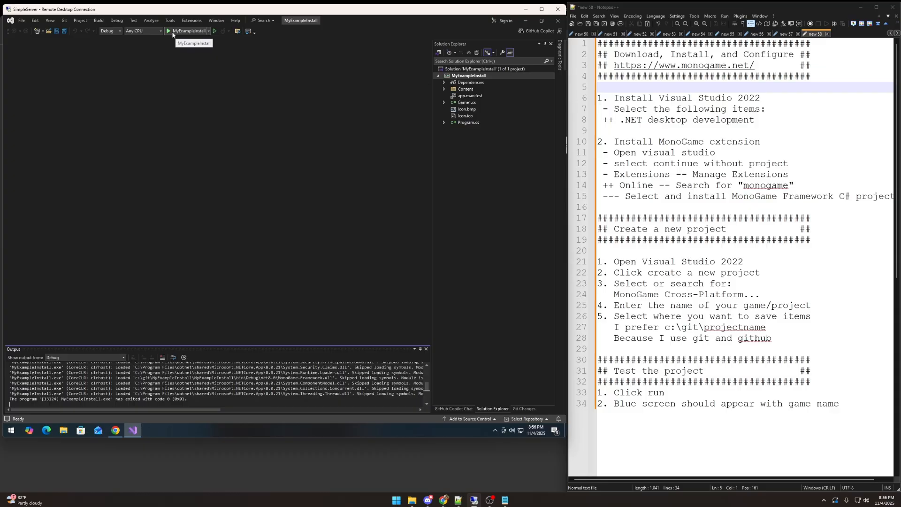
pyautogui.click(172, 34)
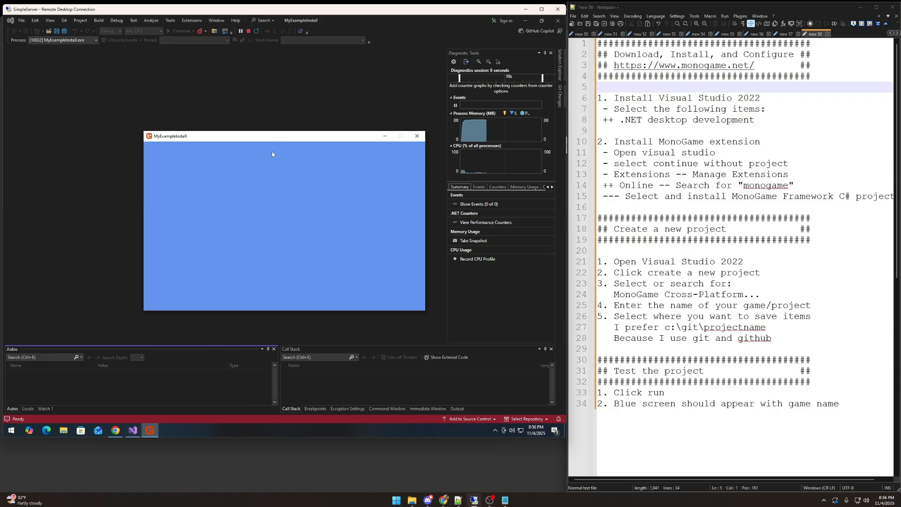
pyautogui.moveTo(274, 139); pyautogui.dragTo(255, 105)
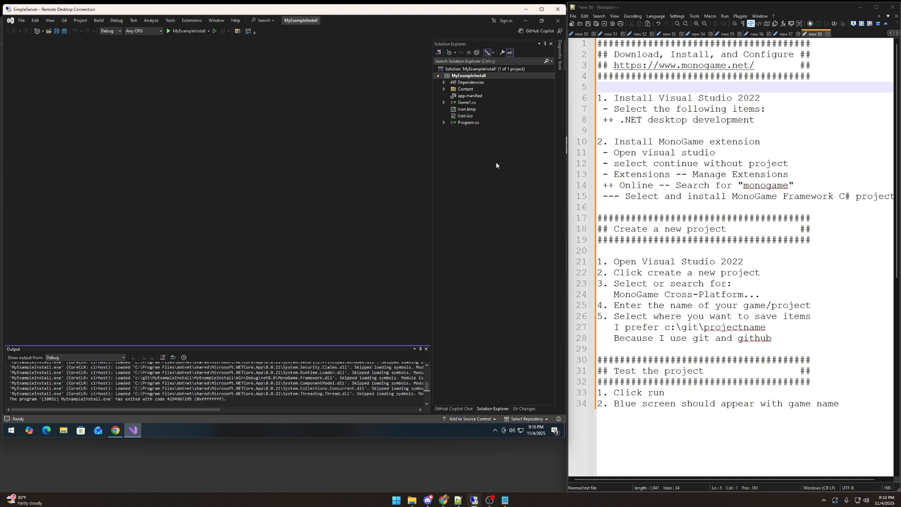
# Step: Expand the project's Content folder and open the Program.cs and Game1.cs source files
pyautogui.click(461, 90)
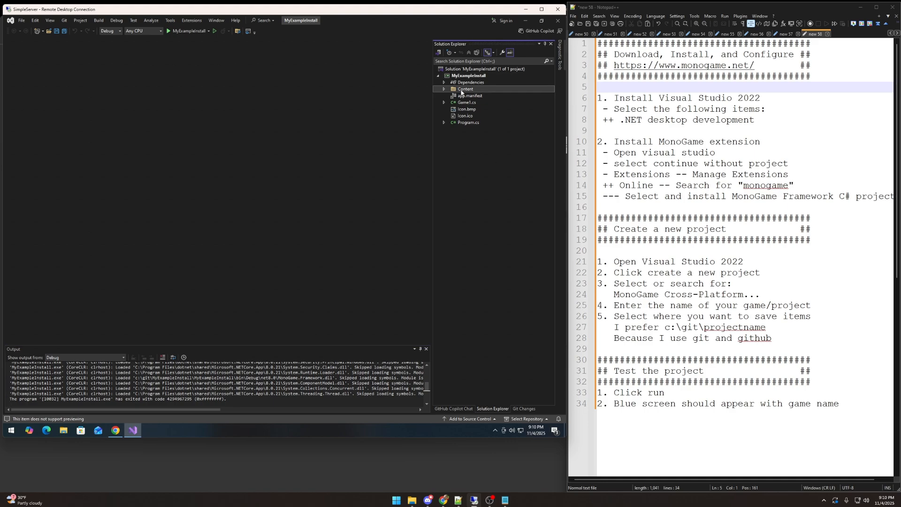
pyautogui.click(444, 89)
pyautogui.click(464, 136)
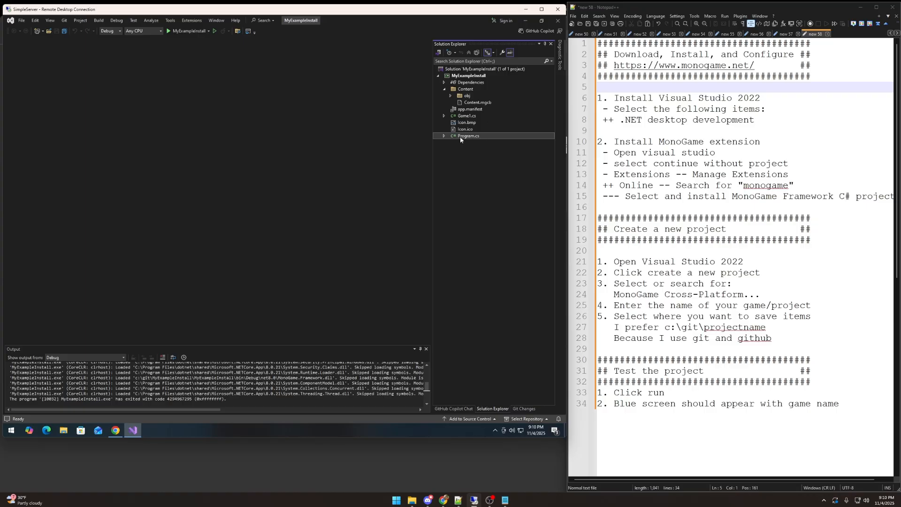
pyautogui.click(460, 137)
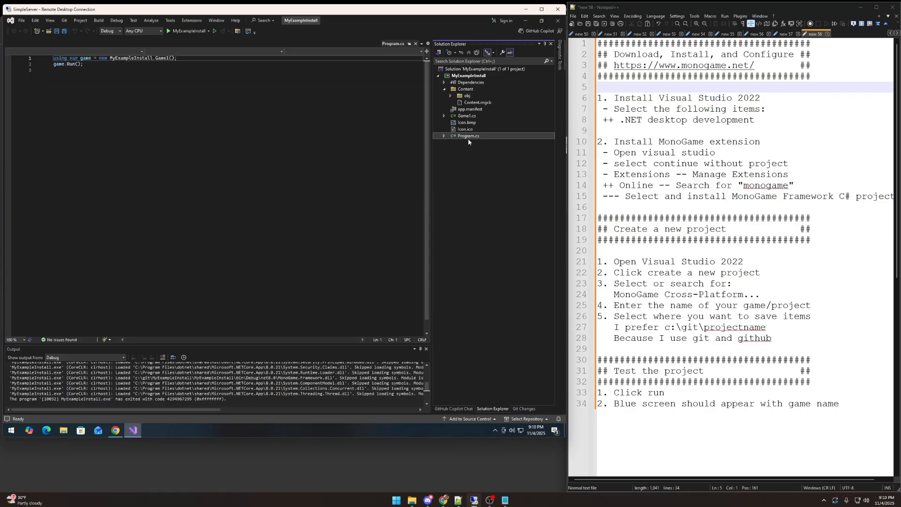
pyautogui.click(470, 118)
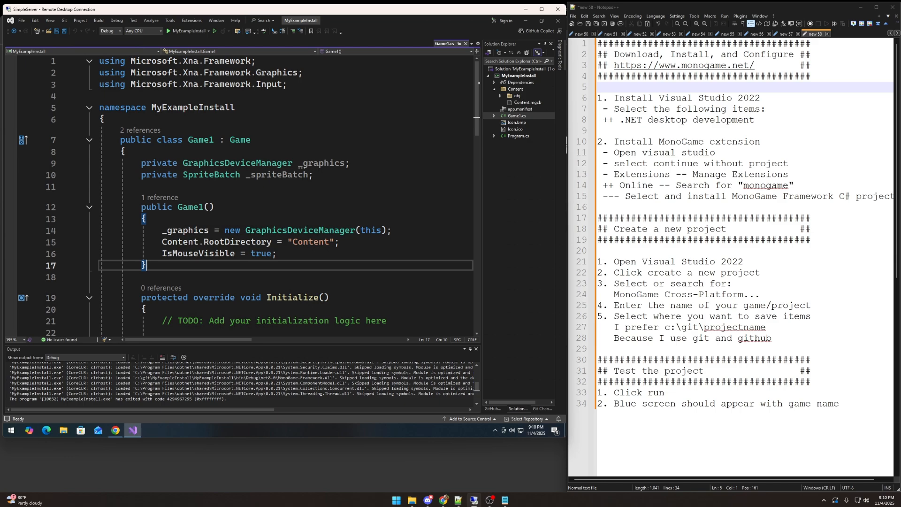
# Step: Examine the MyExampleInstall namespace and the Microsoft.Xna.Framework using directives in Game1.cs
pyautogui.moveTo(235, 108); pyautogui.dragTo(152, 108)
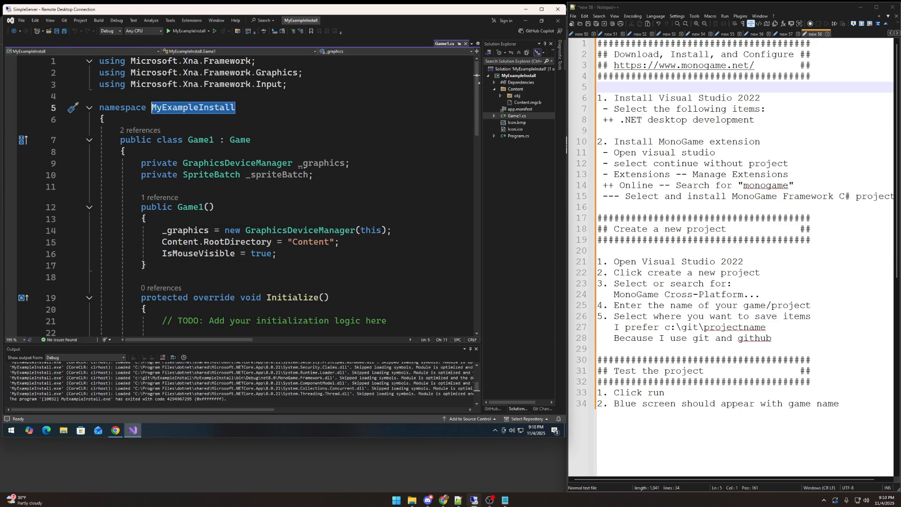
pyautogui.moveTo(130, 61); pyautogui.dragTo(252, 61)
pyautogui.click(248, 96)
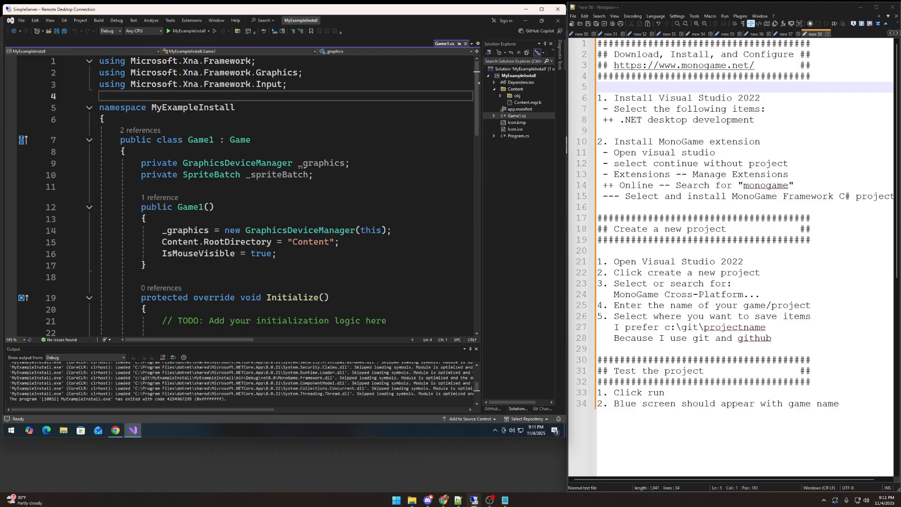
# Step: Look through the Initialize, LoadContent, Update and Draw methods in Game1.cs, highlighting each in order
pyautogui.scroll(-4, 242, 196)
pyautogui.click(141, 137)
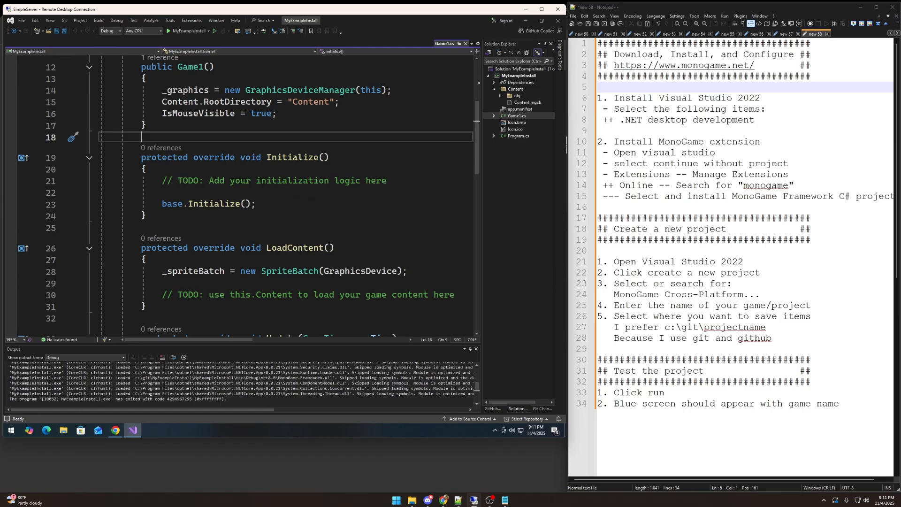
pyautogui.moveTo(147, 215); pyautogui.dragTo(99, 158)
pyautogui.click(141, 228)
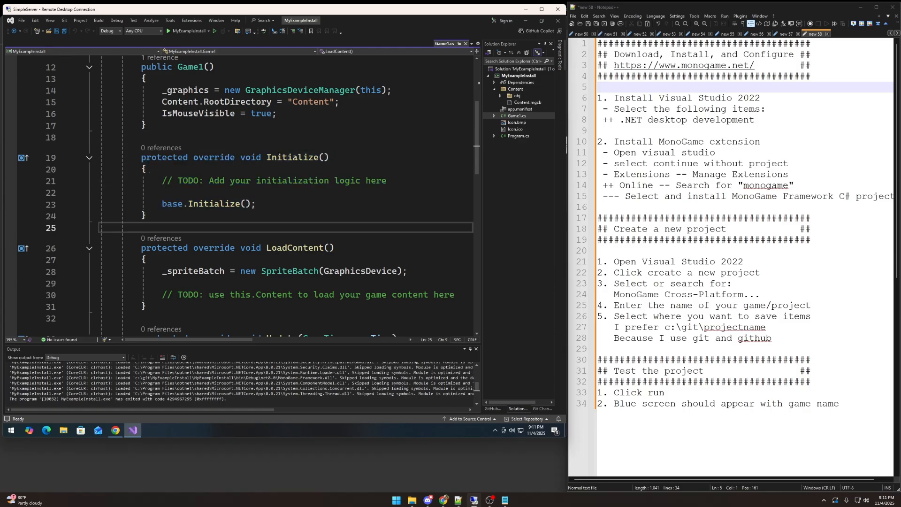
pyautogui.scroll(-2, 242, 196)
pyautogui.moveTo(141, 249); pyautogui.dragTo(99, 178)
pyautogui.scroll(-3, 225, 206)
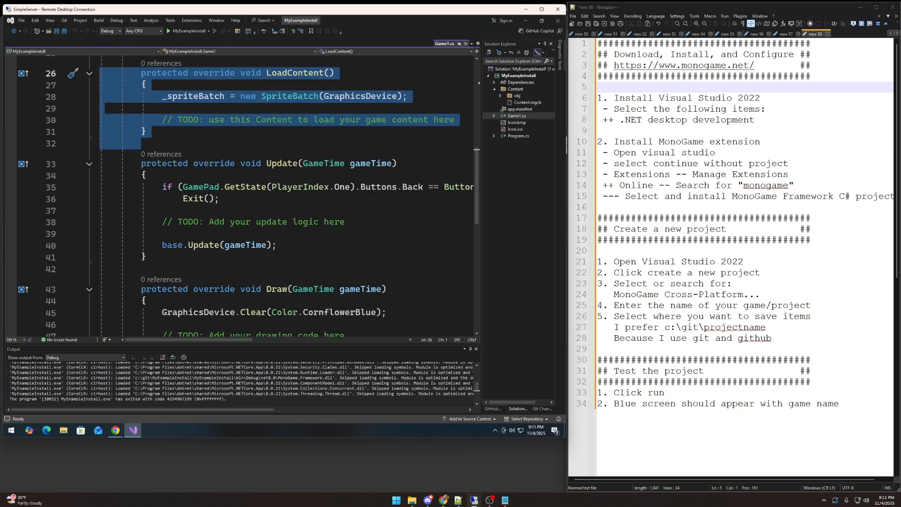
pyautogui.moveTo(285, 245); pyautogui.dragTo(142, 175)
pyautogui.click(286, 246)
pyautogui.scroll(-3, 286, 244)
pyautogui.moveTo(126, 277)
pyautogui.mouseDown()
pyautogui.moveTo(211, 254)
pyautogui.moveTo(141, 196)
pyautogui.mouseUp()
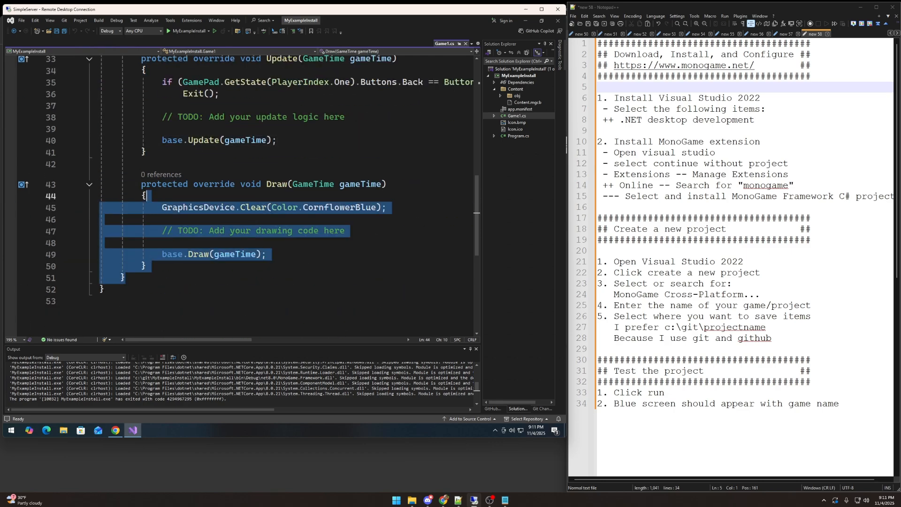
pyautogui.click(150, 196)
# Step: Return to the Initialize and LoadContent methods and examine where initialization logic and game content loading belong
pyautogui.scroll(7, 162, 190)
pyautogui.click(163, 157)
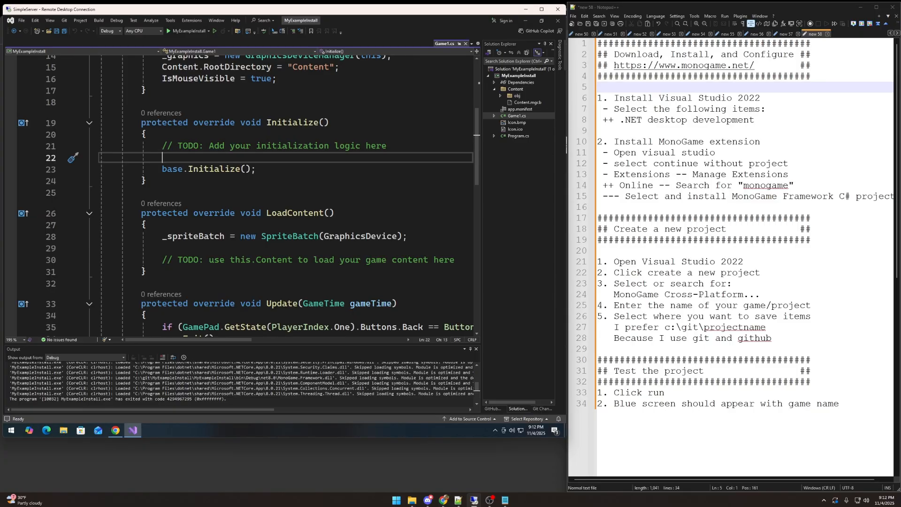
pyautogui.scroll(-1, 246, 193)
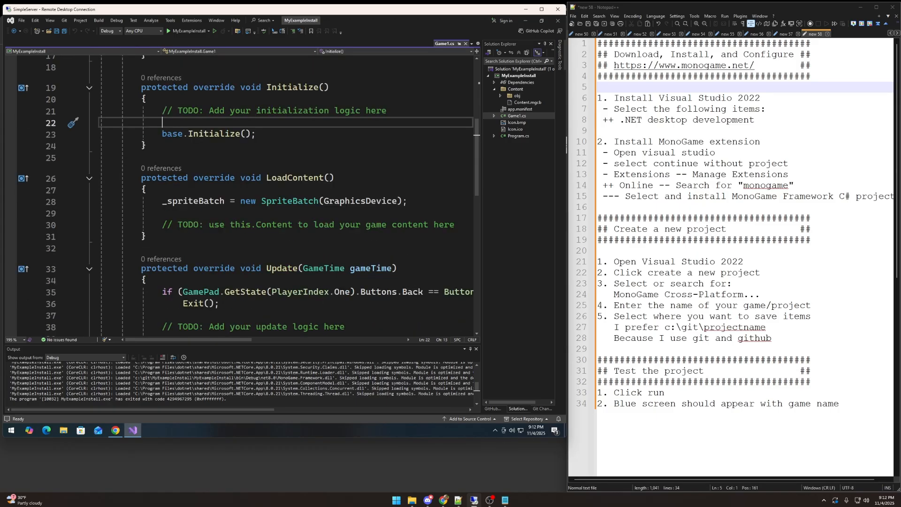
pyautogui.scroll(-1, 246, 193)
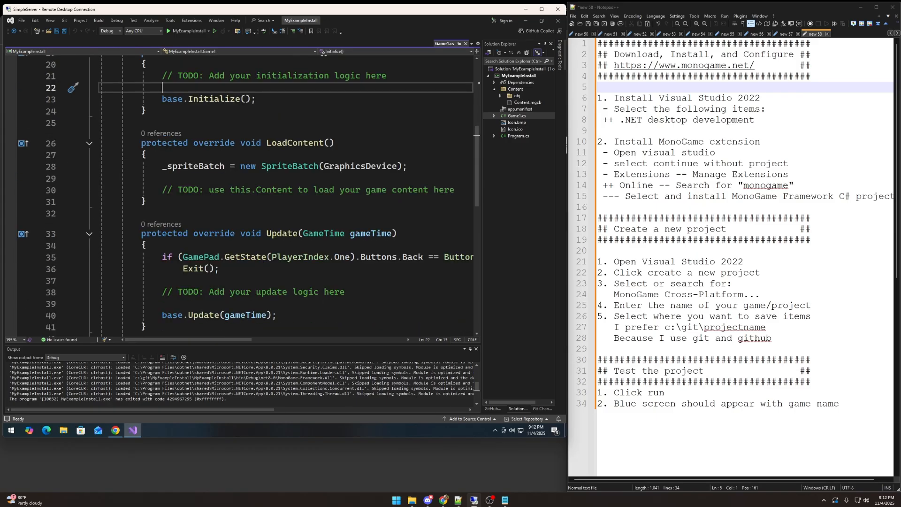
pyautogui.click(162, 179)
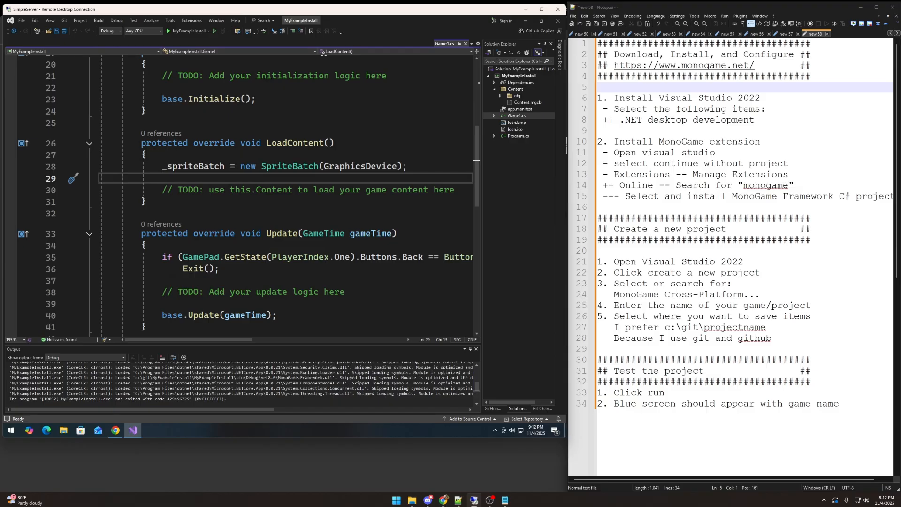
pyautogui.scroll(-3, 281, 187)
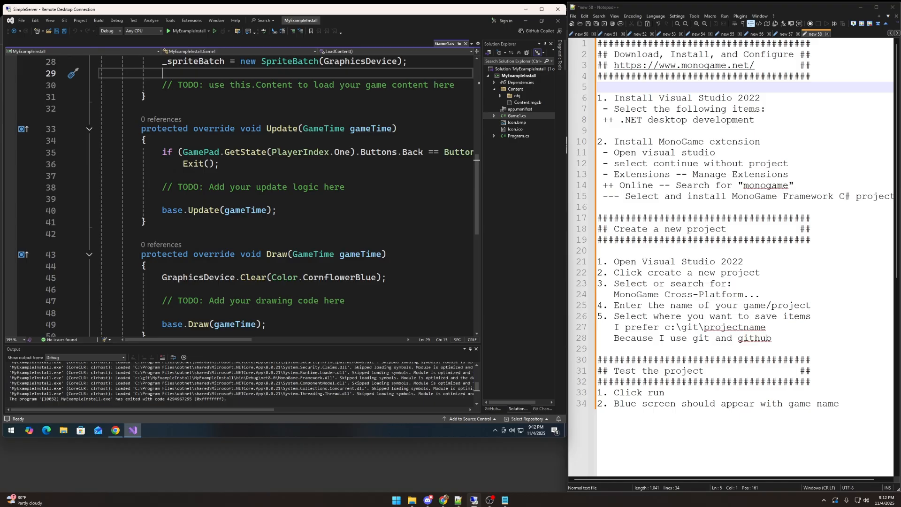
# Step: Highlight the Update and Draw methods, and examine Update's exit condition and the place for update logic
pyautogui.scroll(-1, 282, 187)
pyautogui.moveTo(141, 93); pyautogui.dragTo(146, 187)
pyautogui.click(157, 199)
pyautogui.moveTo(151, 219)
pyautogui.mouseDown()
pyautogui.moveTo(268, 289)
pyautogui.moveTo(146, 301)
pyautogui.mouseUp()
pyautogui.click(158, 199)
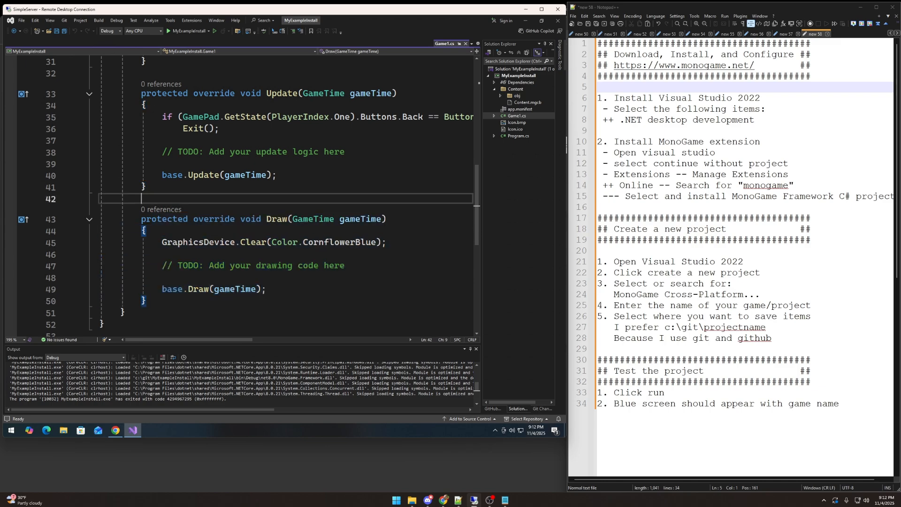
pyautogui.click(161, 163)
pyautogui.click(220, 128)
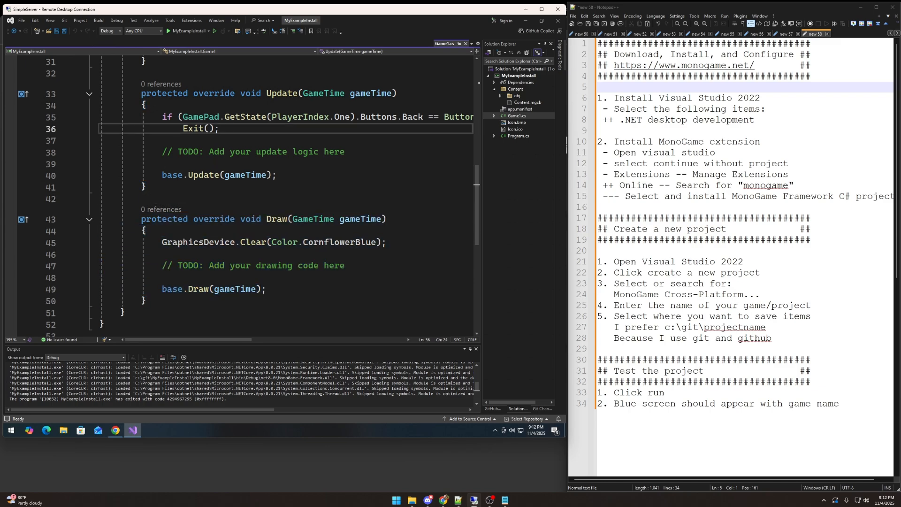
pyautogui.click(163, 140)
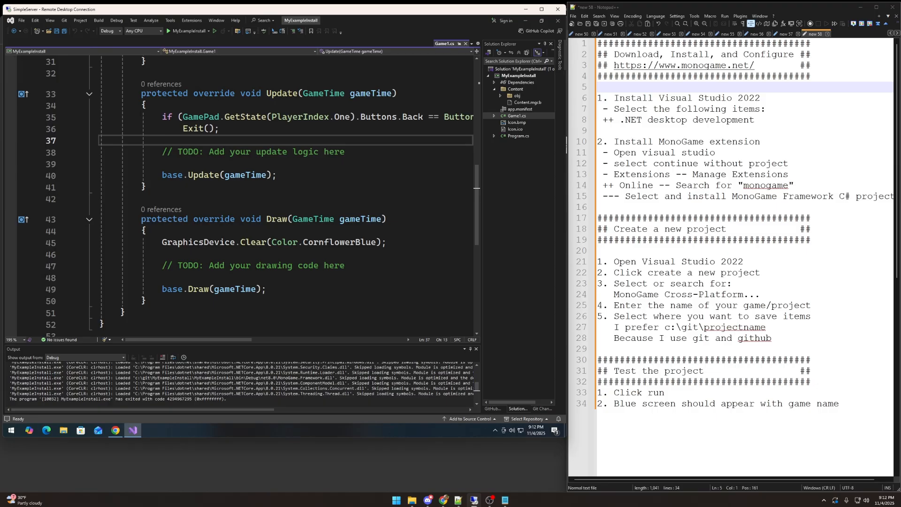
pyautogui.moveTo(146, 186); pyautogui.dragTo(110, 94)
pyautogui.click(162, 140)
# Step: Examine the Draw method's GraphicsDevice.Clear call and the place for drawing code at the end of Game1.cs
pyautogui.scroll(-3, 282, 187)
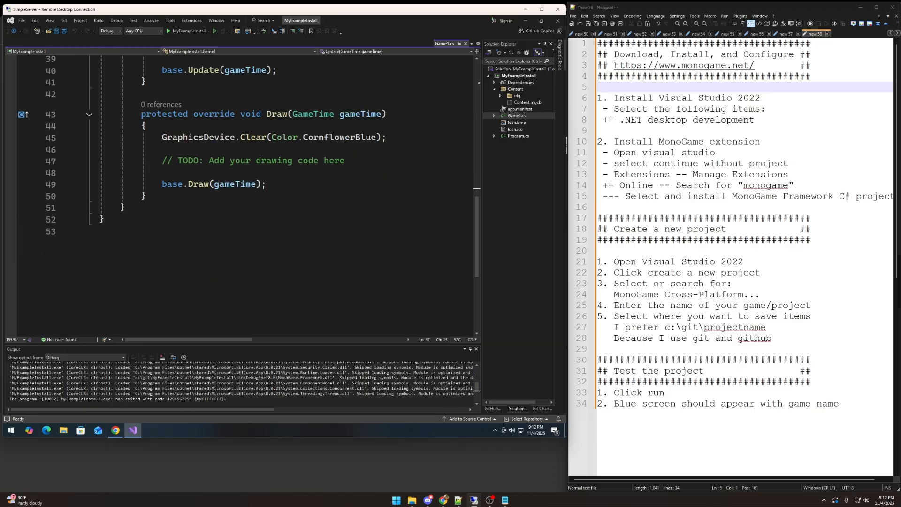
pyautogui.click(162, 150)
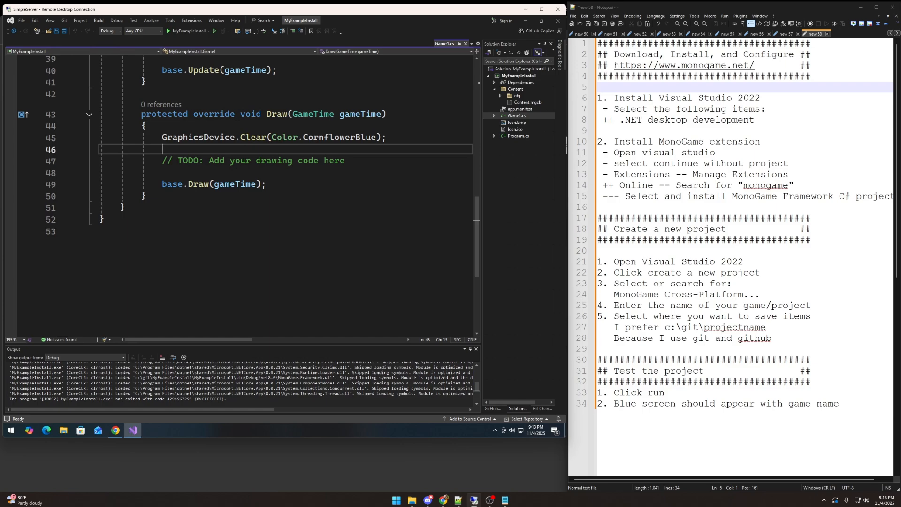
pyautogui.moveTo(162, 172); pyautogui.dragTo(136, 138)
pyautogui.click(162, 173)
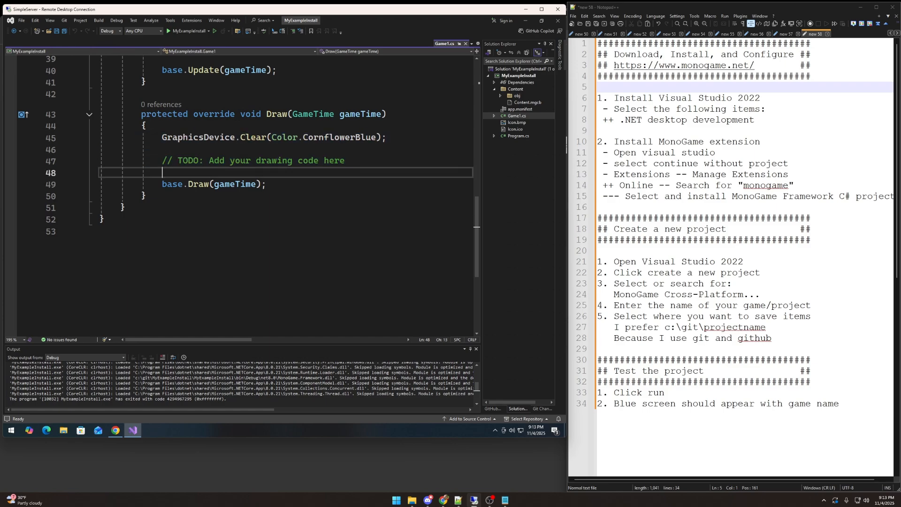
pyautogui.click(100, 231)
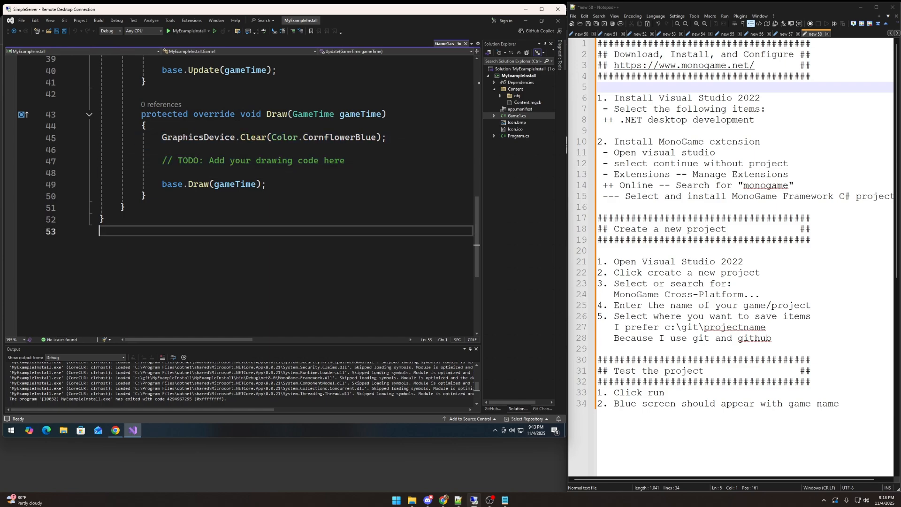